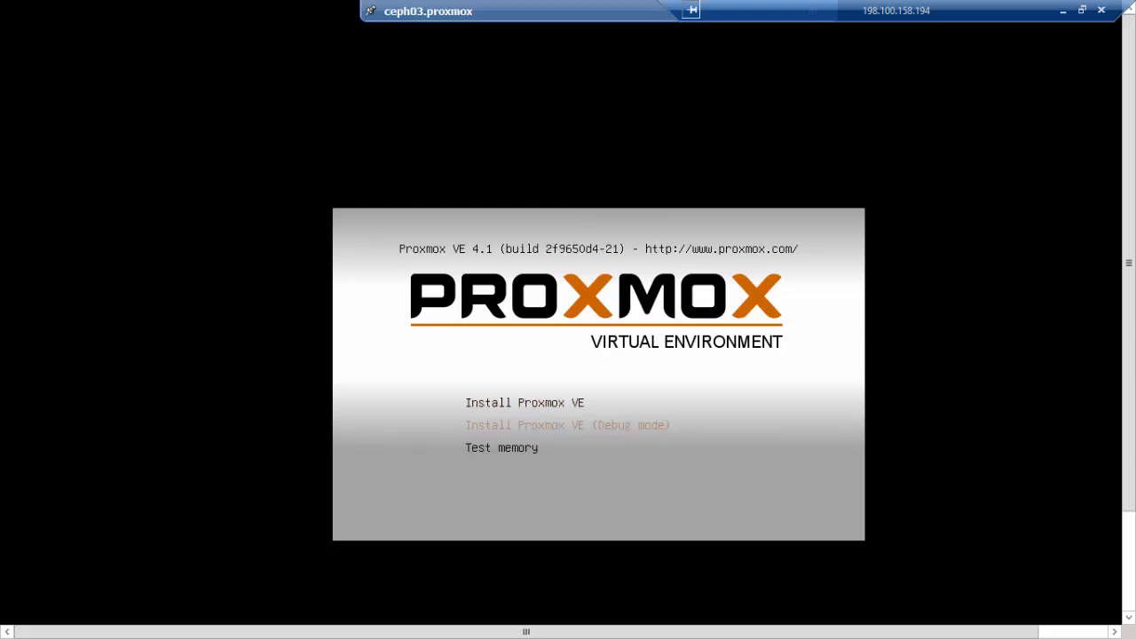
Start the Install Proxmox VE entry from the boot menu to load the installer
key(Up)
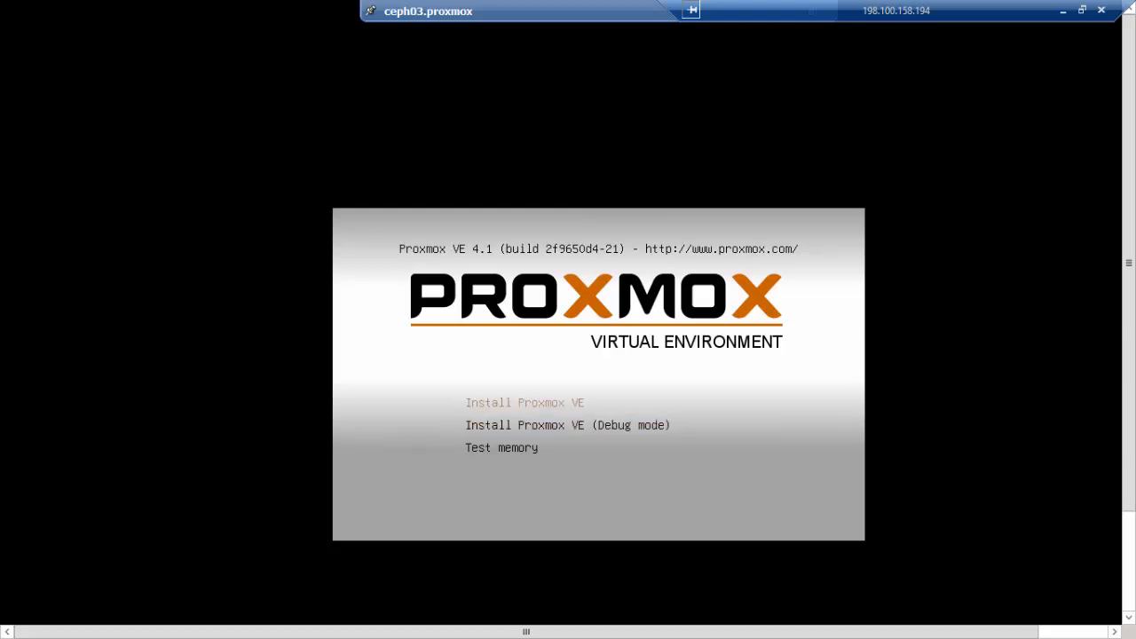
key(Return)
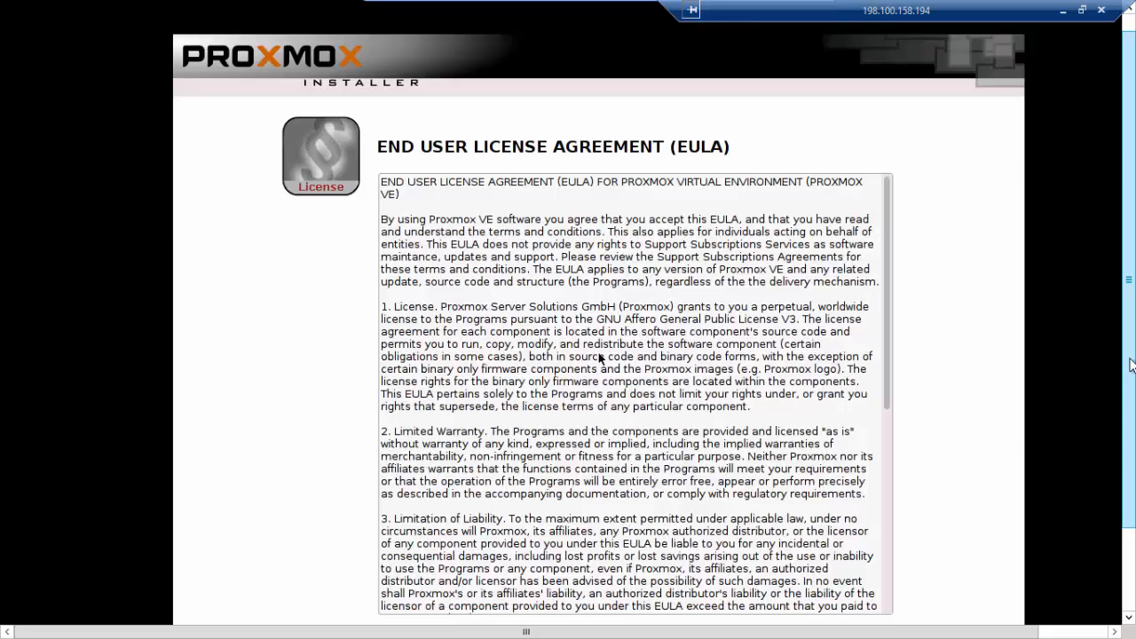
drag(1131, 348, 1131, 408)
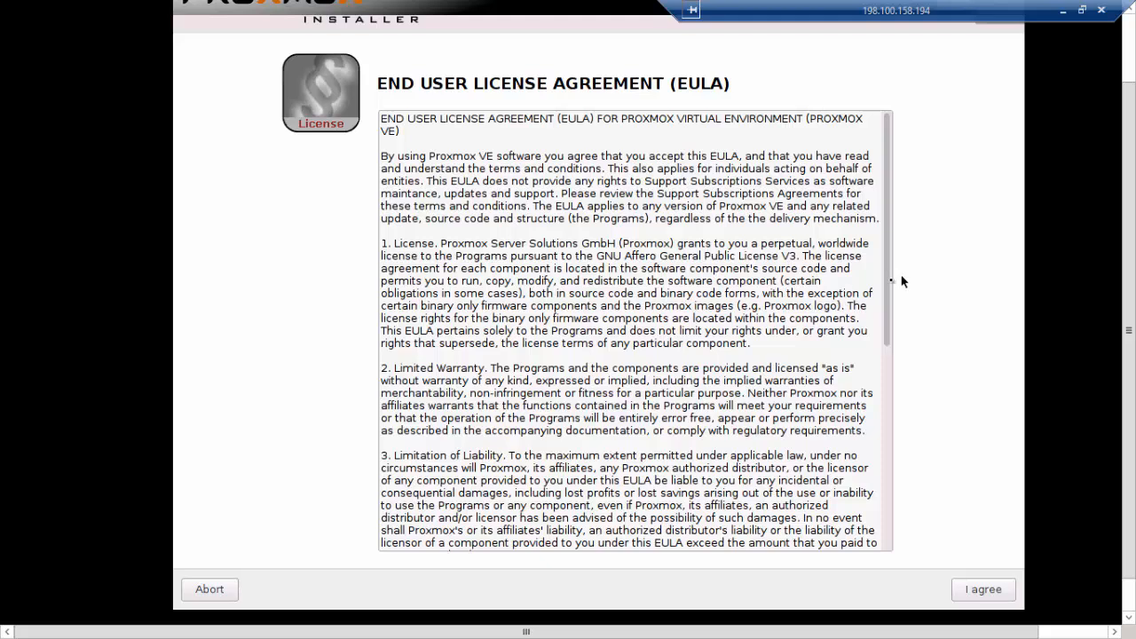
Scroll through the end user license agreement and accept it
drag(888, 280, 892, 480)
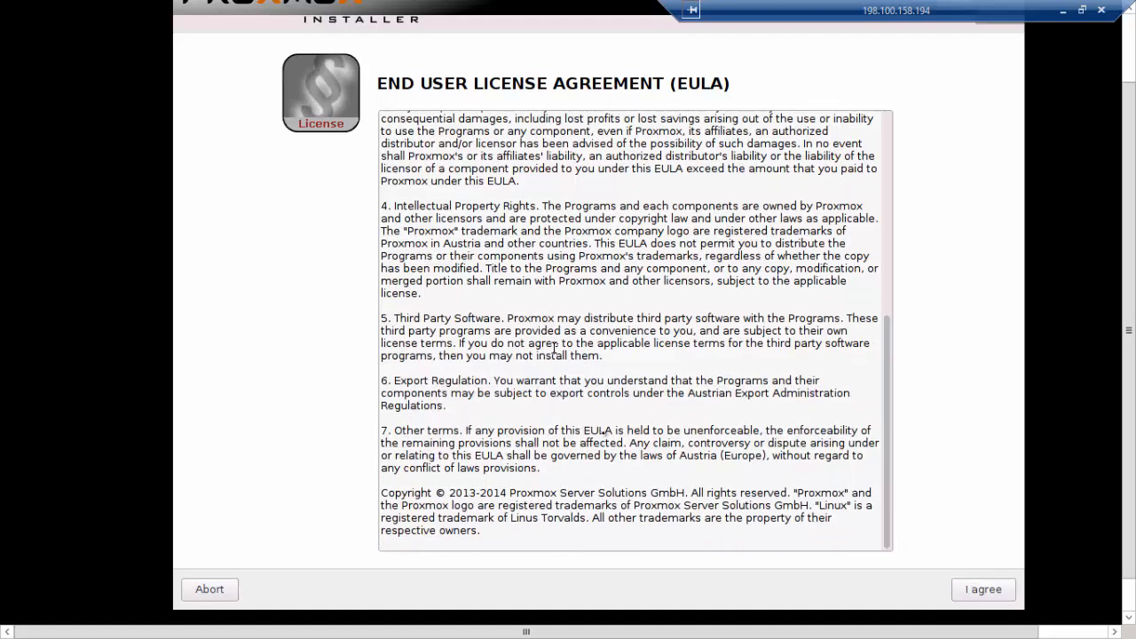
click(978, 591)
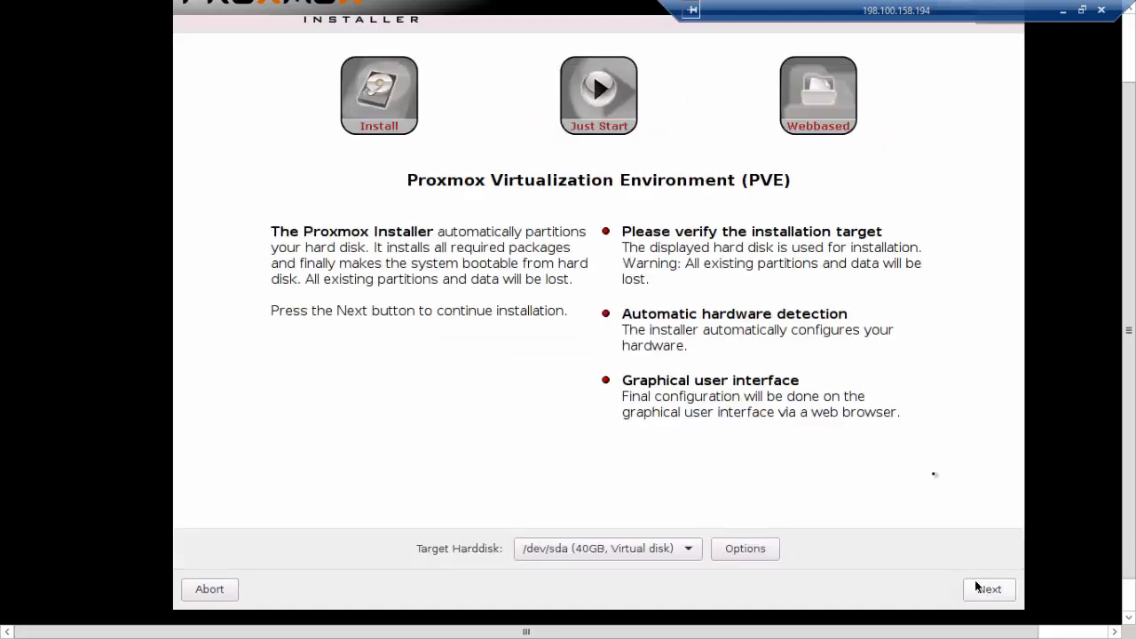
Review the target disk list and hard disk filesystem options, then continue installing on /dev/sda
click(665, 550)
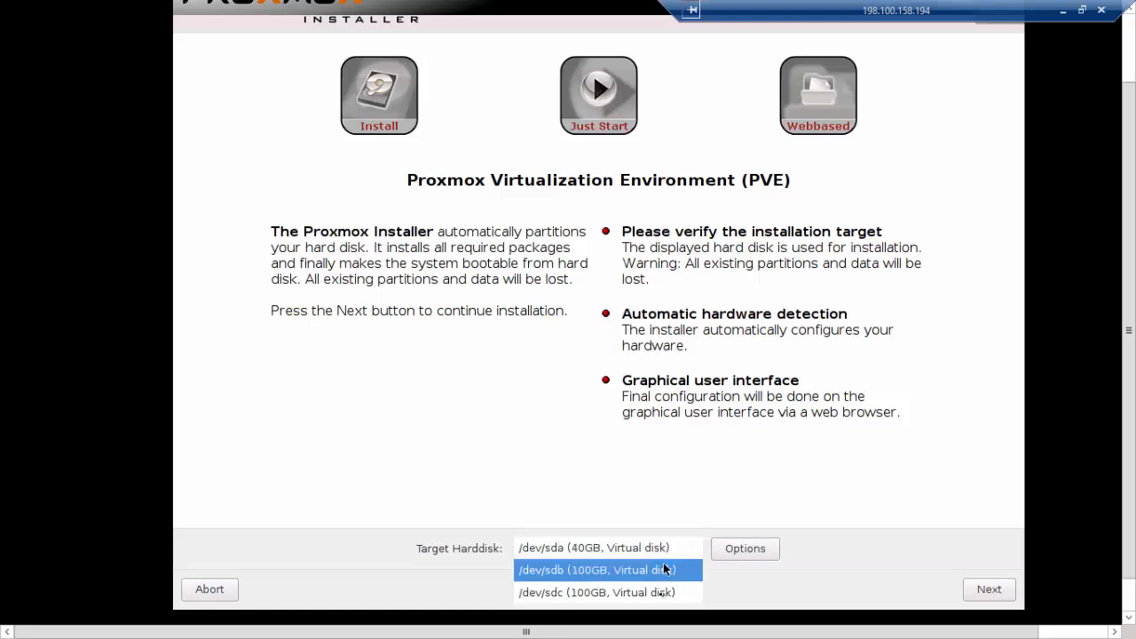
click(623, 481)
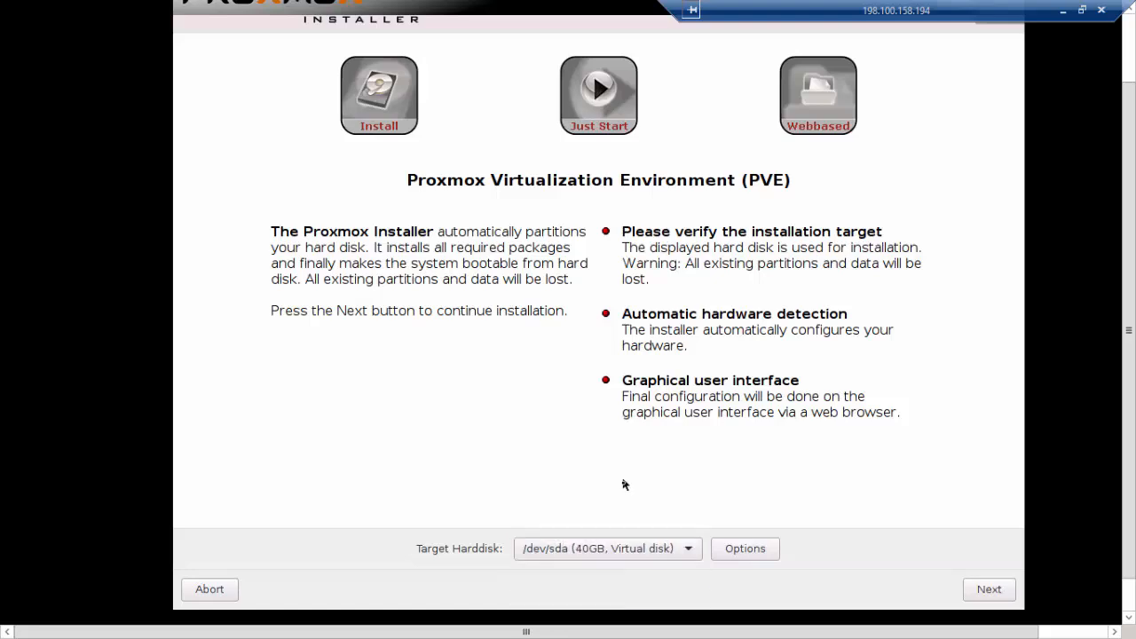
click(747, 550)
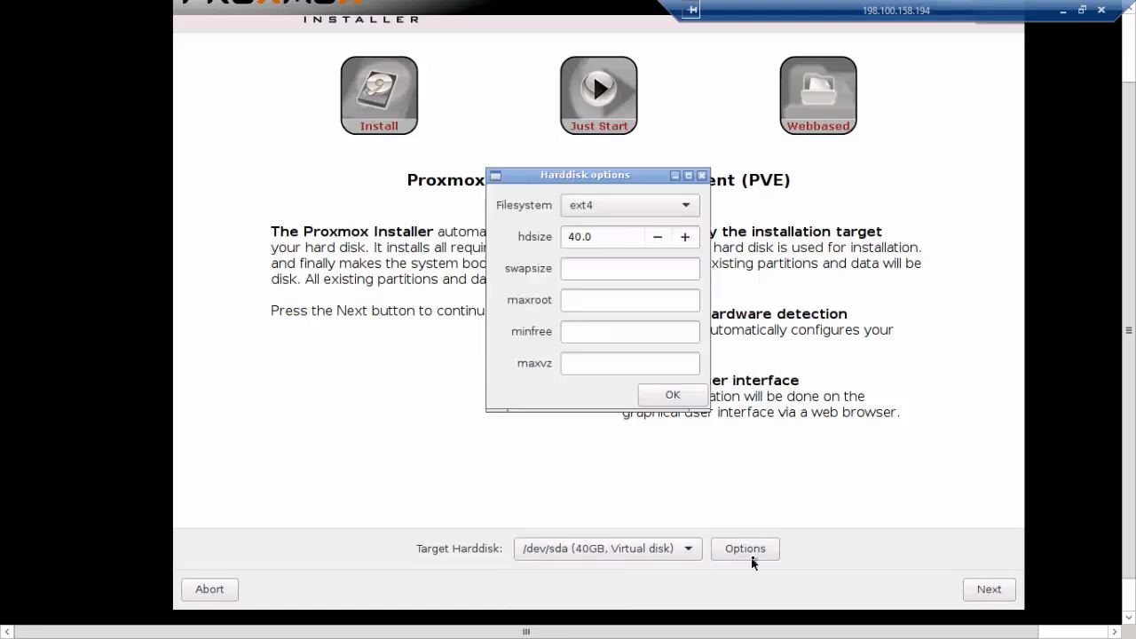
click(644, 212)
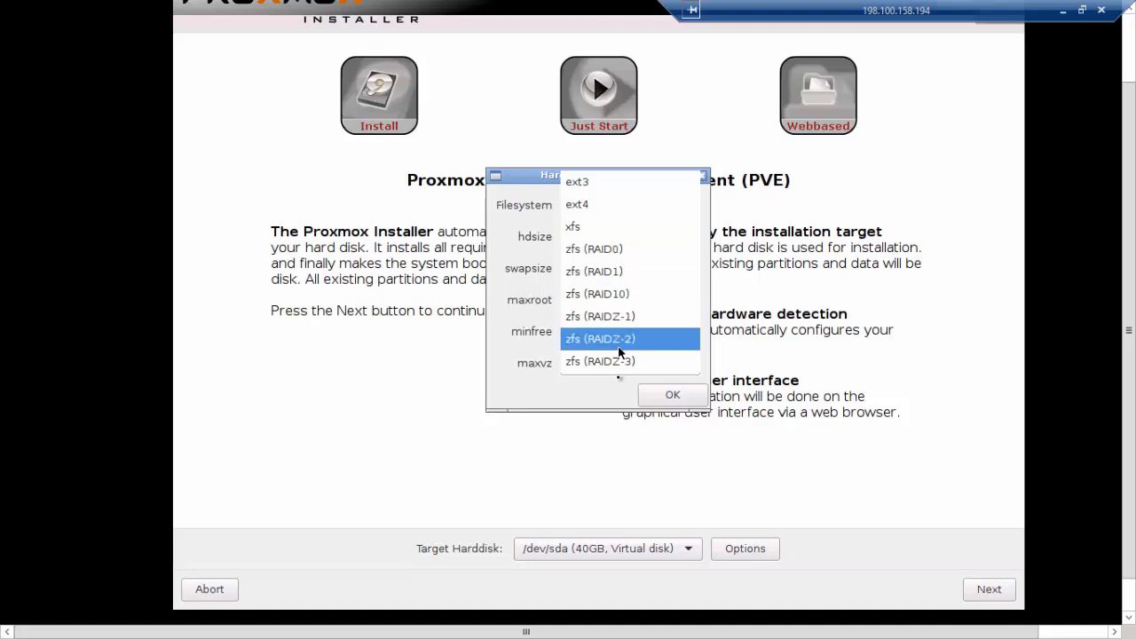
click(537, 331)
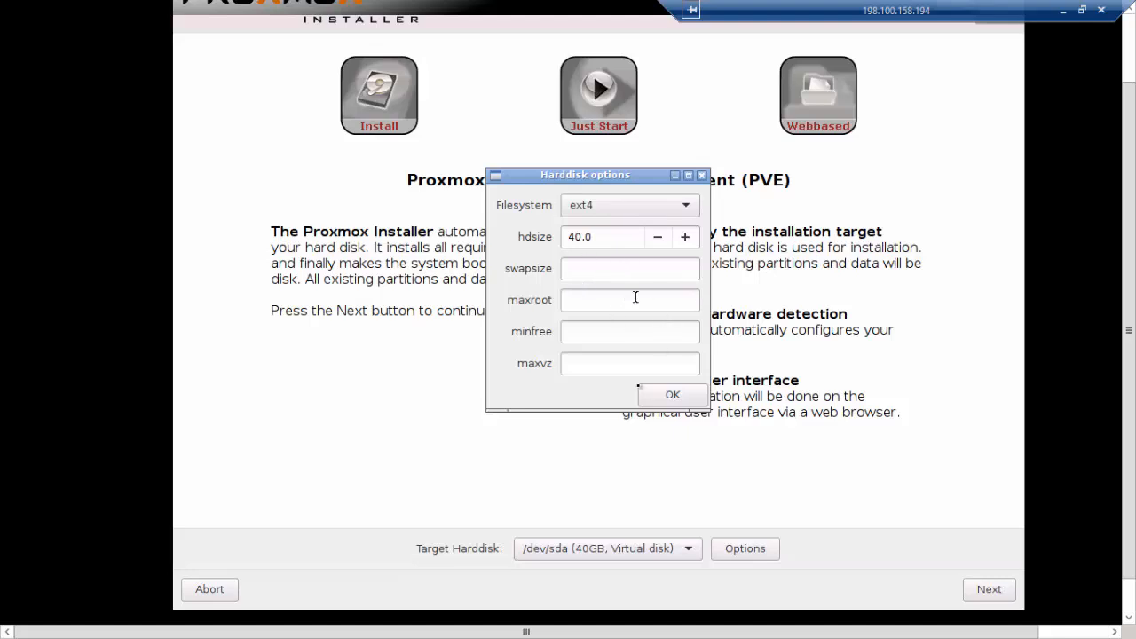
click(672, 395)
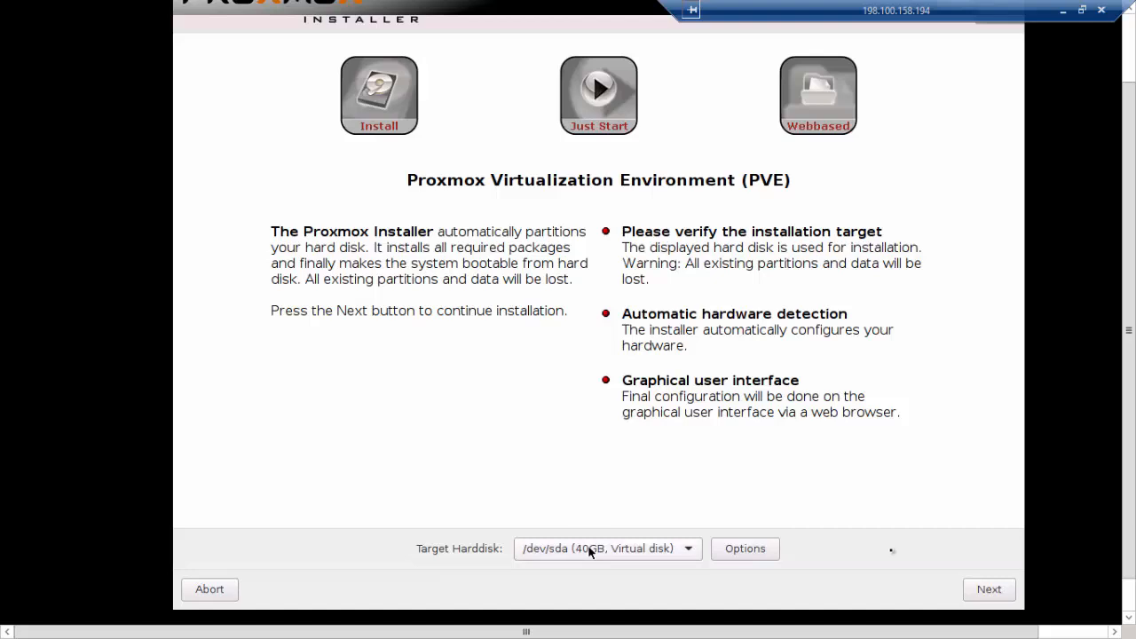
click(988, 589)
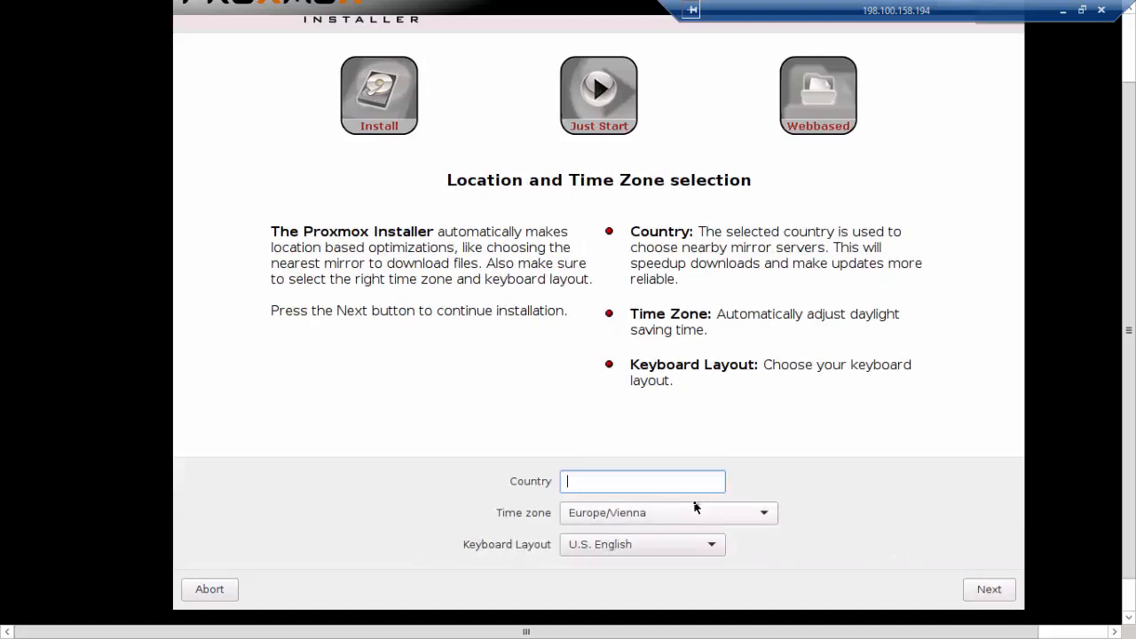
Set the country to France and the keyboard layout to U.S. English, then continue
text(france)
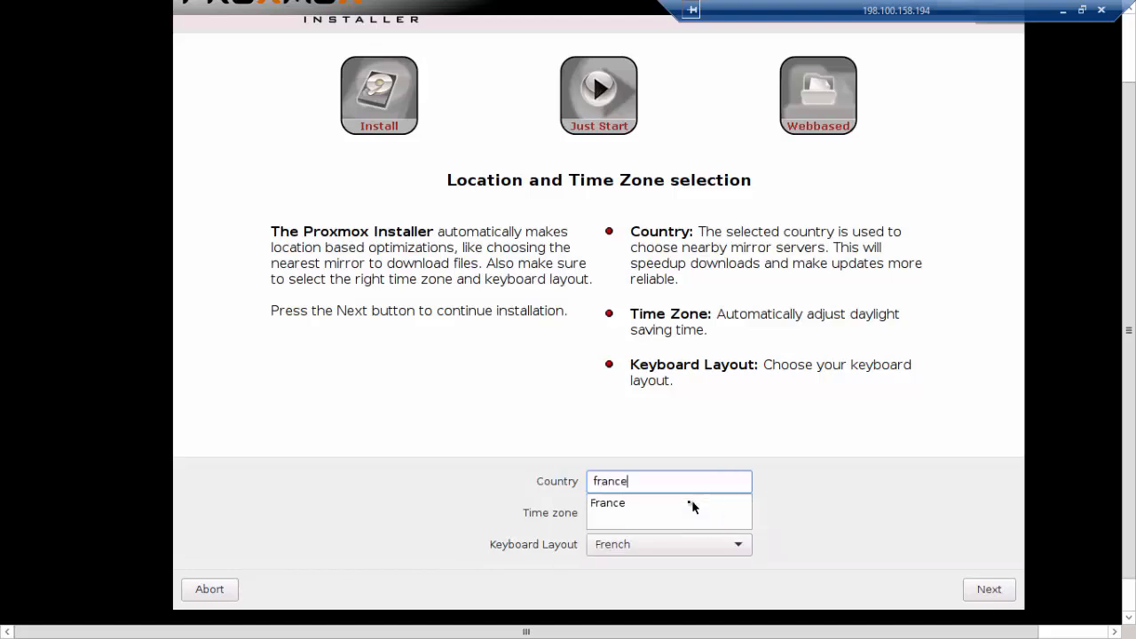
click(692, 502)
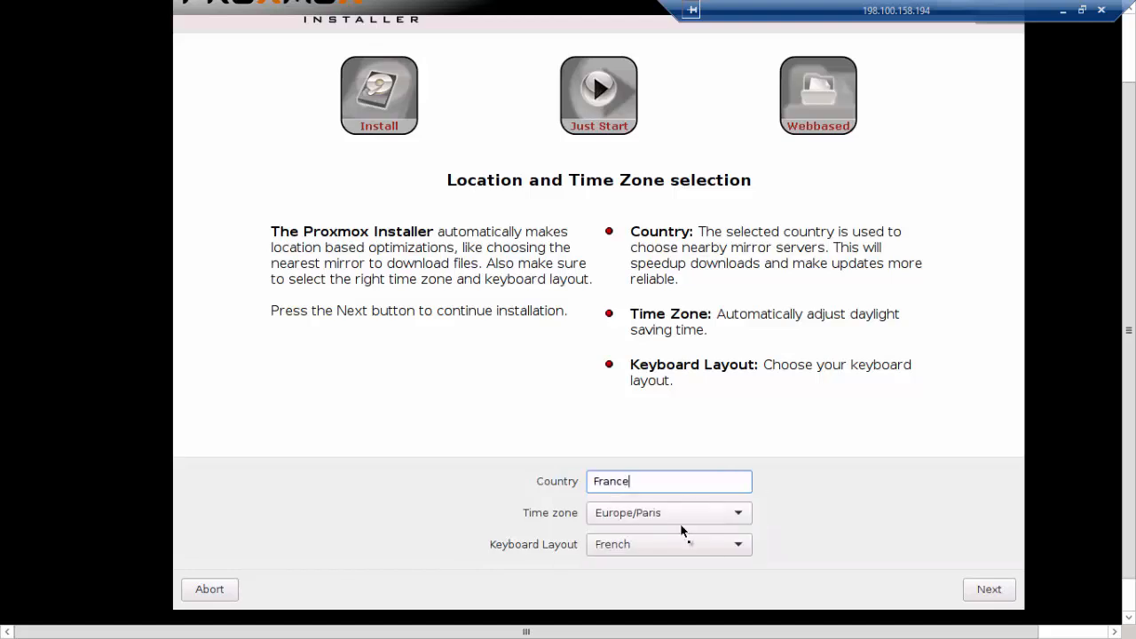
click(689, 548)
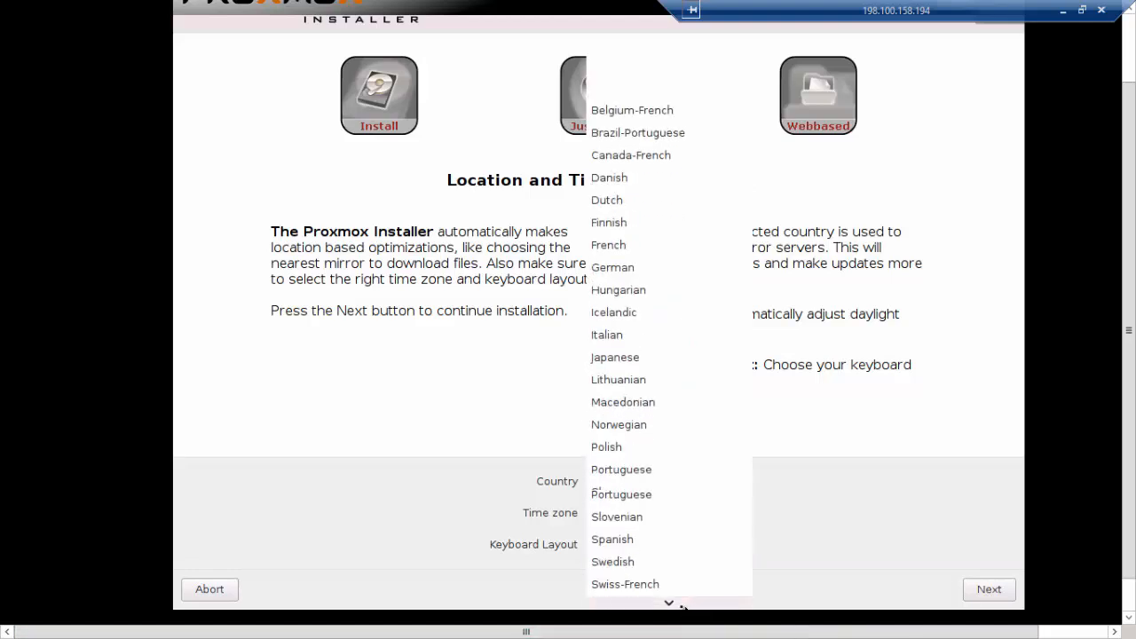
click(654, 578)
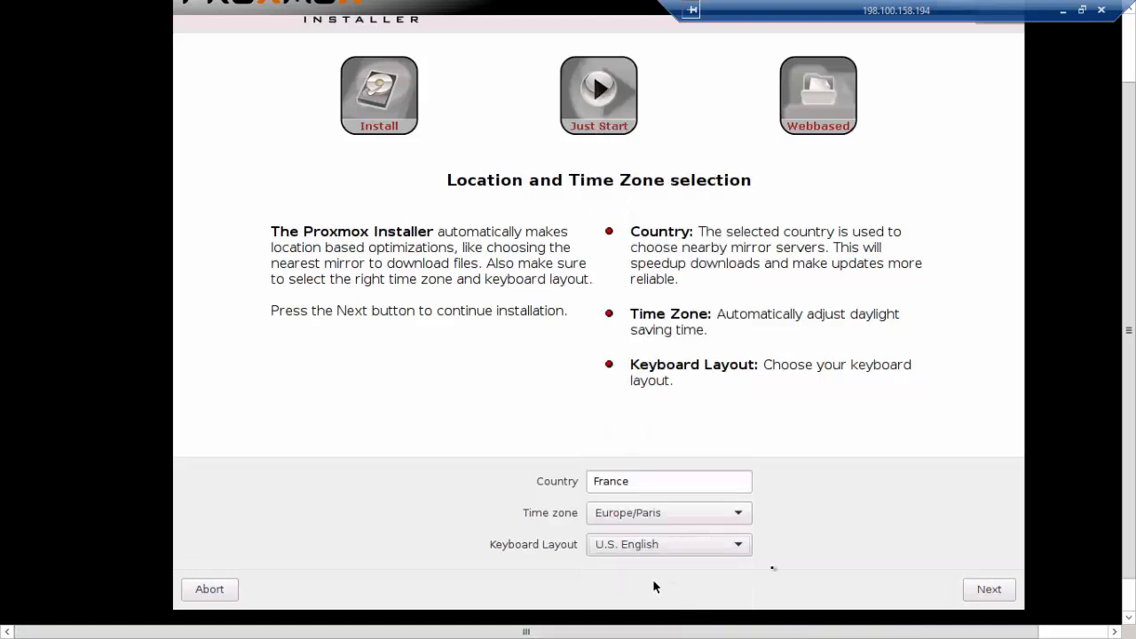
click(987, 591)
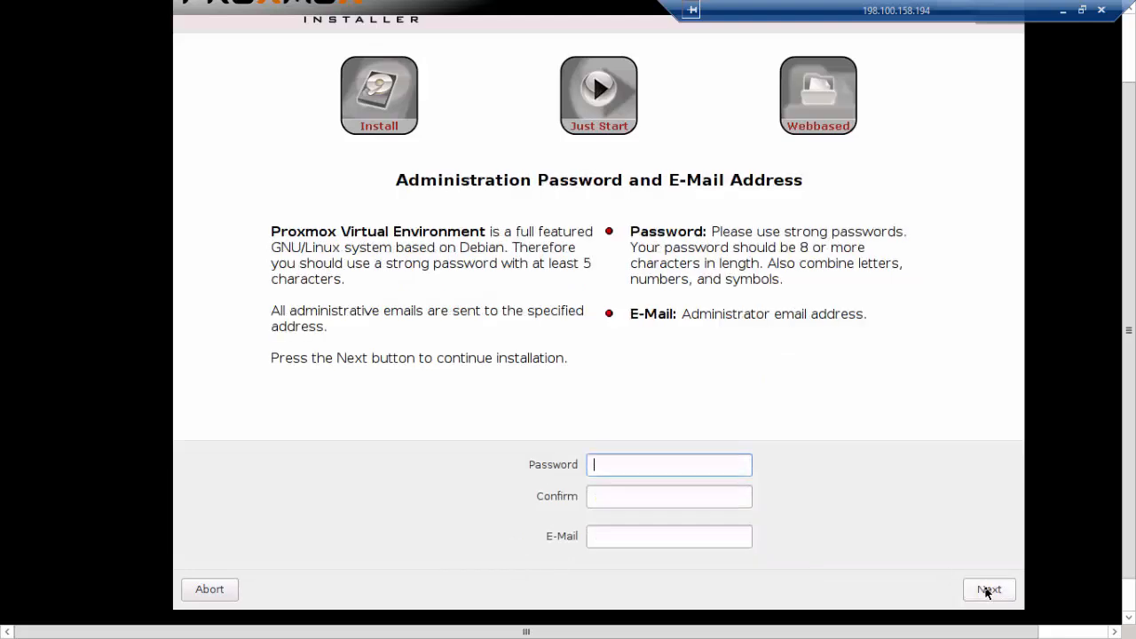
Enter the administrator password and confirm it in the confirmation field
text(*********)
key(Tab)
text(*******)
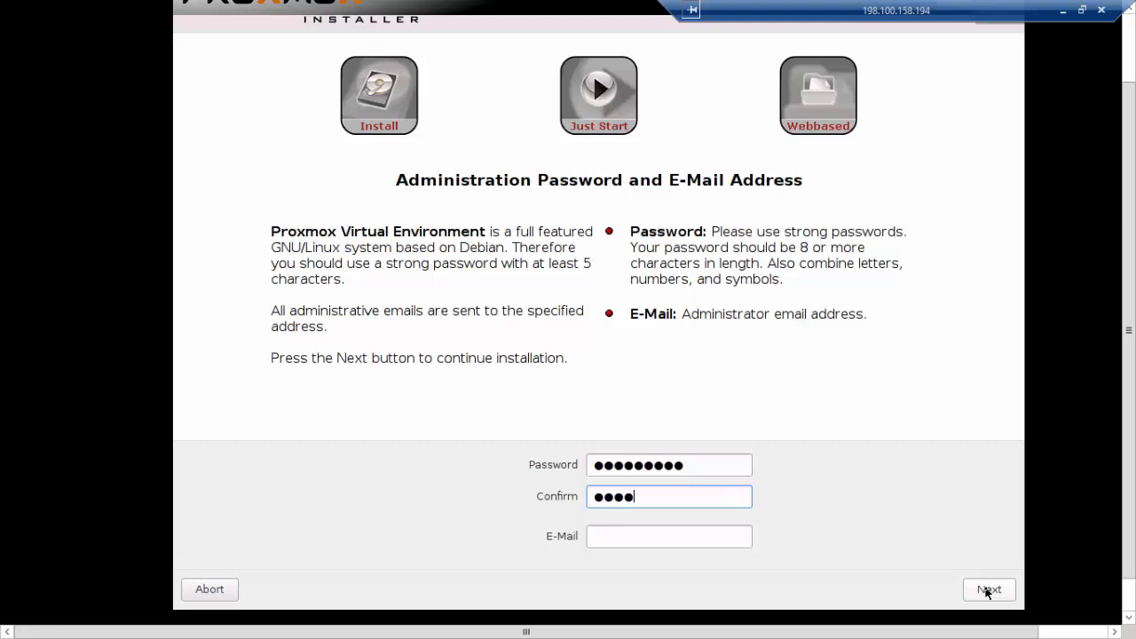
key(BackSpace)
key(BackSpace)
key(BackSpace)
key(BackSpace)
key(BackSpace)
key(BackSpace)
key(BackSpace)
text(********)
key(shift+Tab)
text(********)
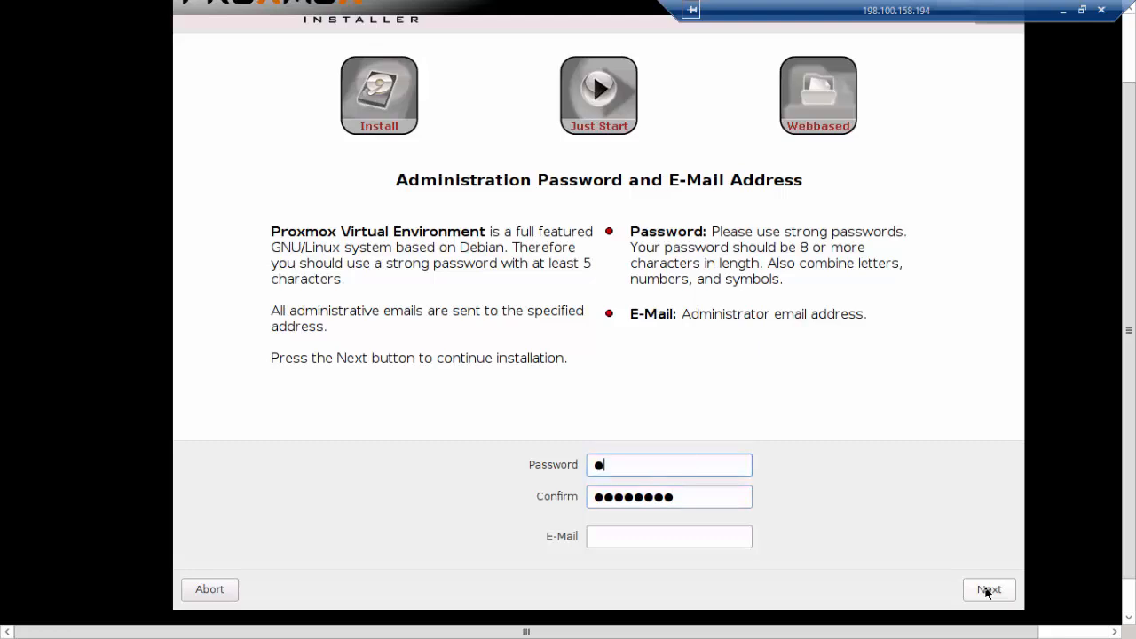
key(Tab)
key(Tab)
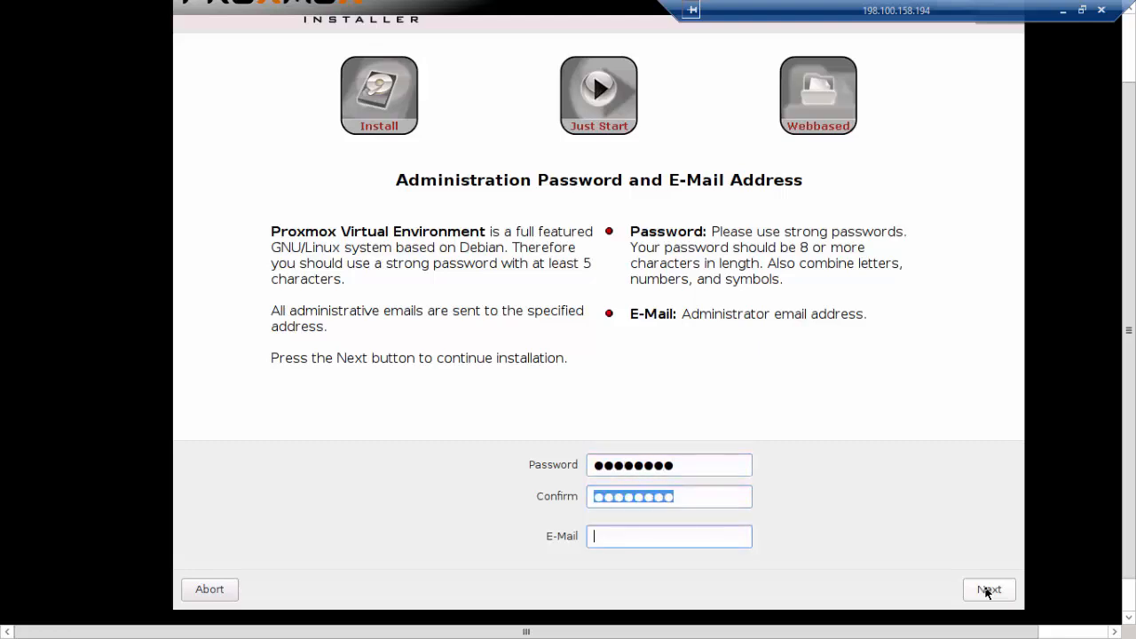
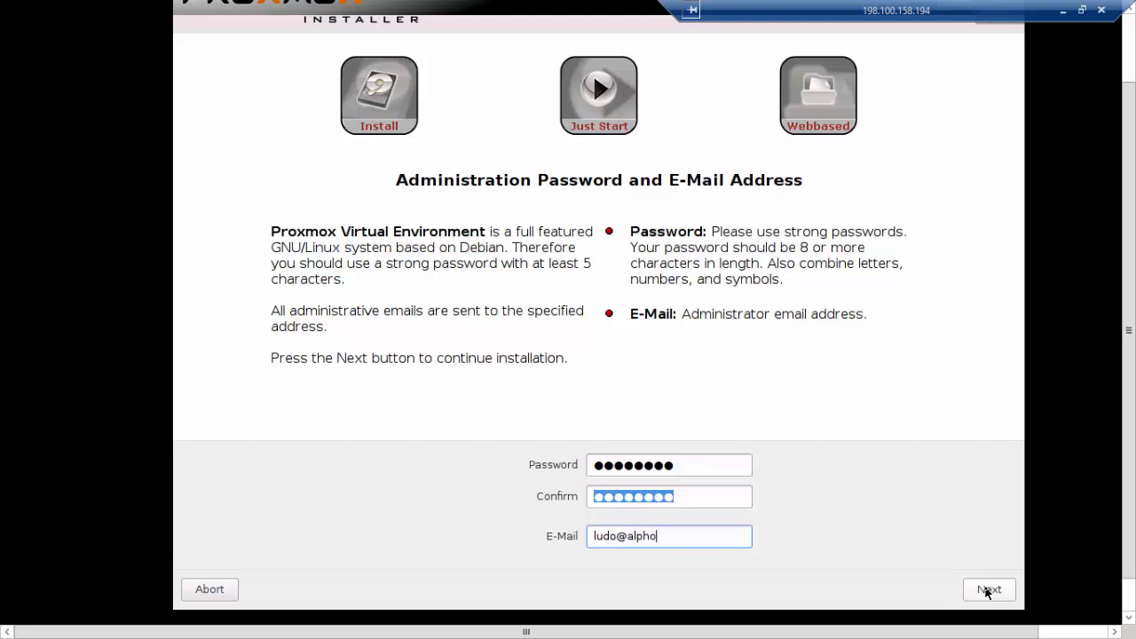
Fill in the administrator e-mail address and continue to the network configuration
click(987, 591)
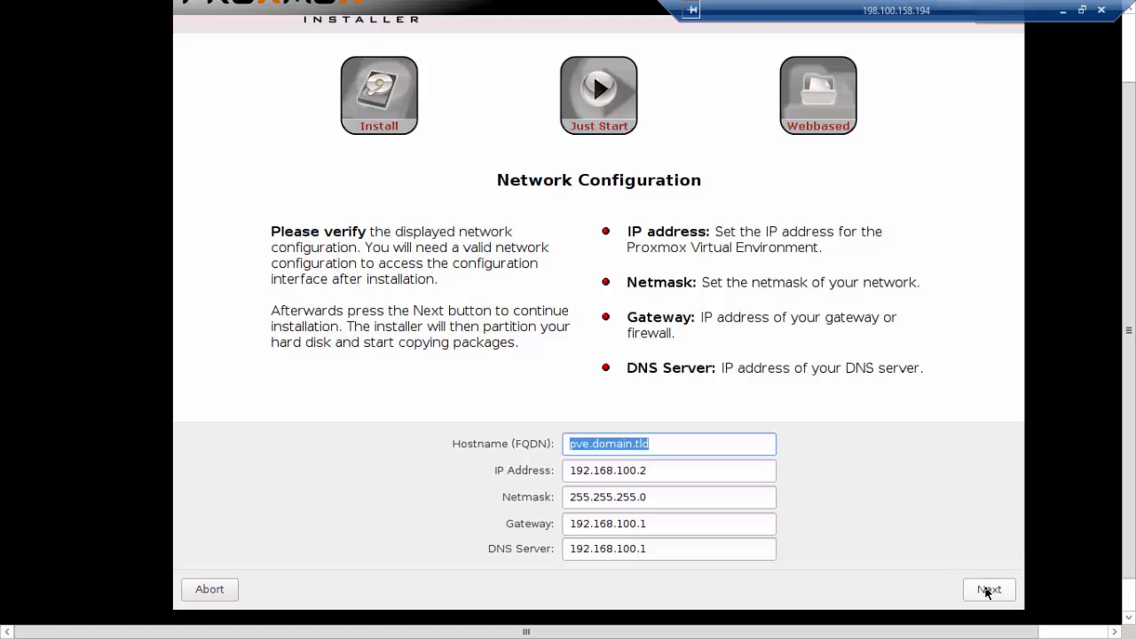
Set the hostname to node00.alphorm.lan and the IP address to 192.168.10.50
text(node00.alphorm)
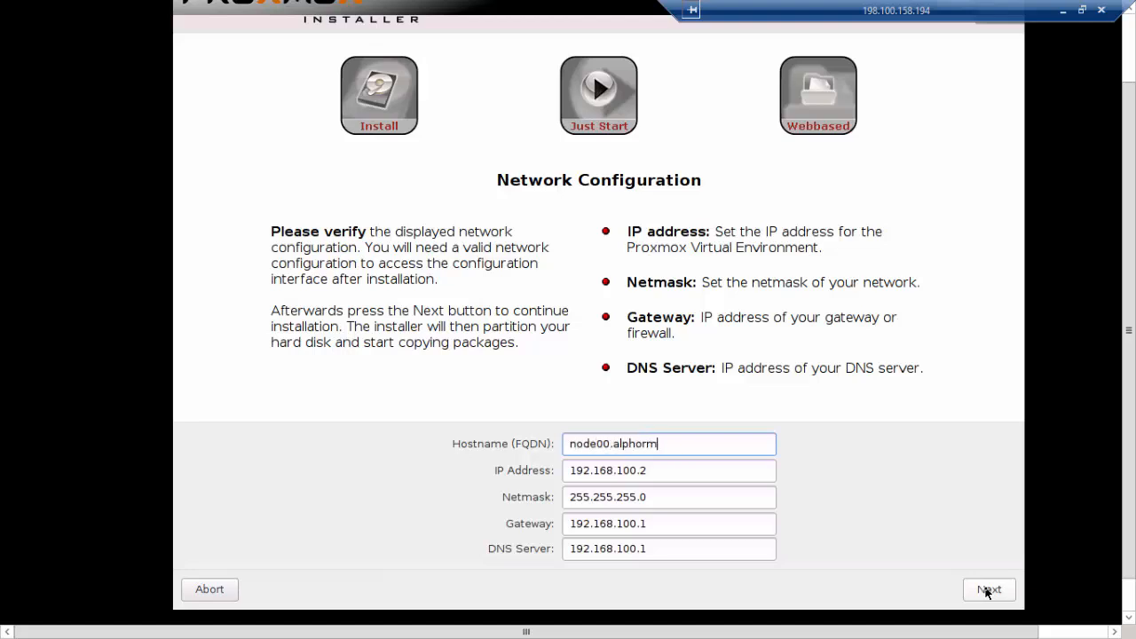
text(.lan)
click(681, 475)
key(BackSpace)
key(BackSpace)
key(BackSpace)
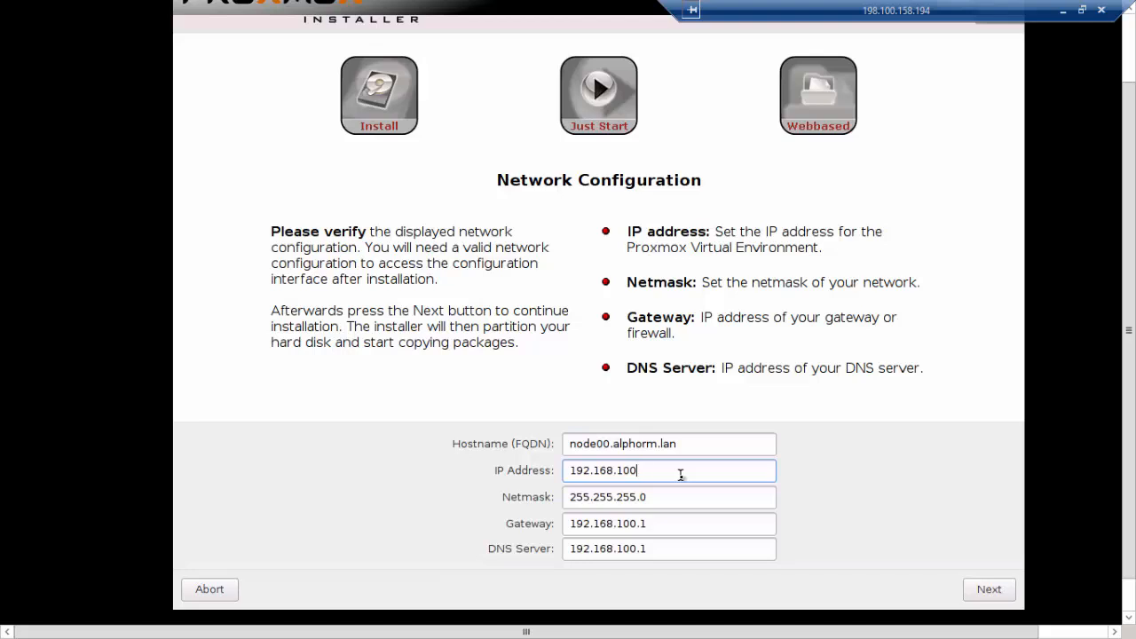
text(.50)
Set the gateway to 192.168.10.25
key(Tab)
key(Tab)
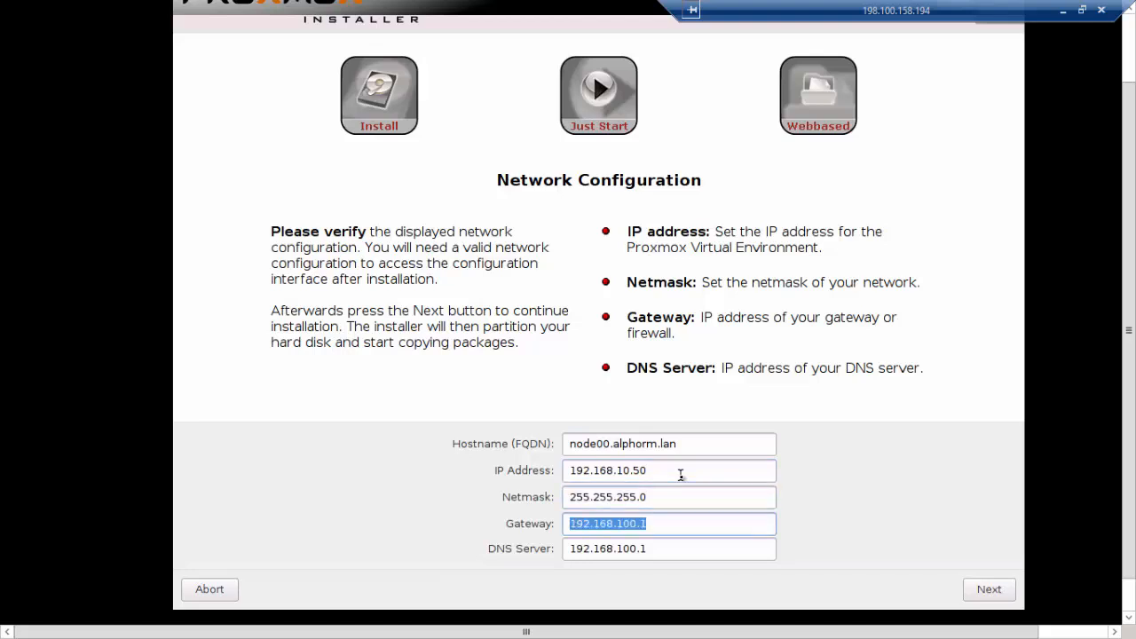
key(End)
key(BackSpace)
key(BackSpace)
key(BackSpace)
text(.25)
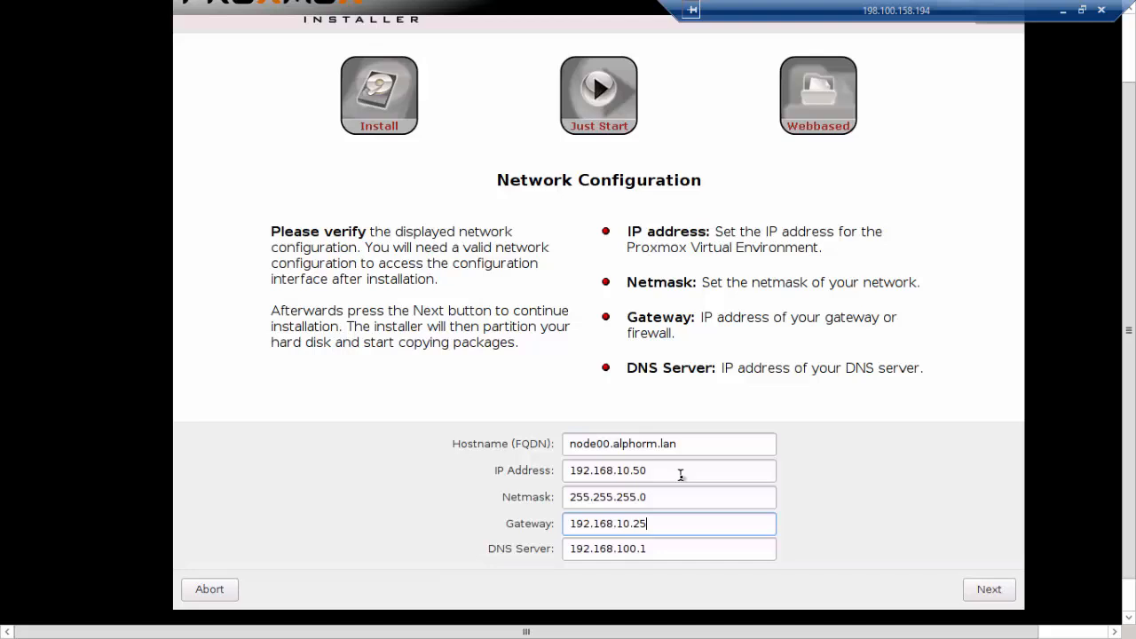
Set the DNS server to 8.8.8.8 and start the installation
key(Tab)
text(8.8.8.8)
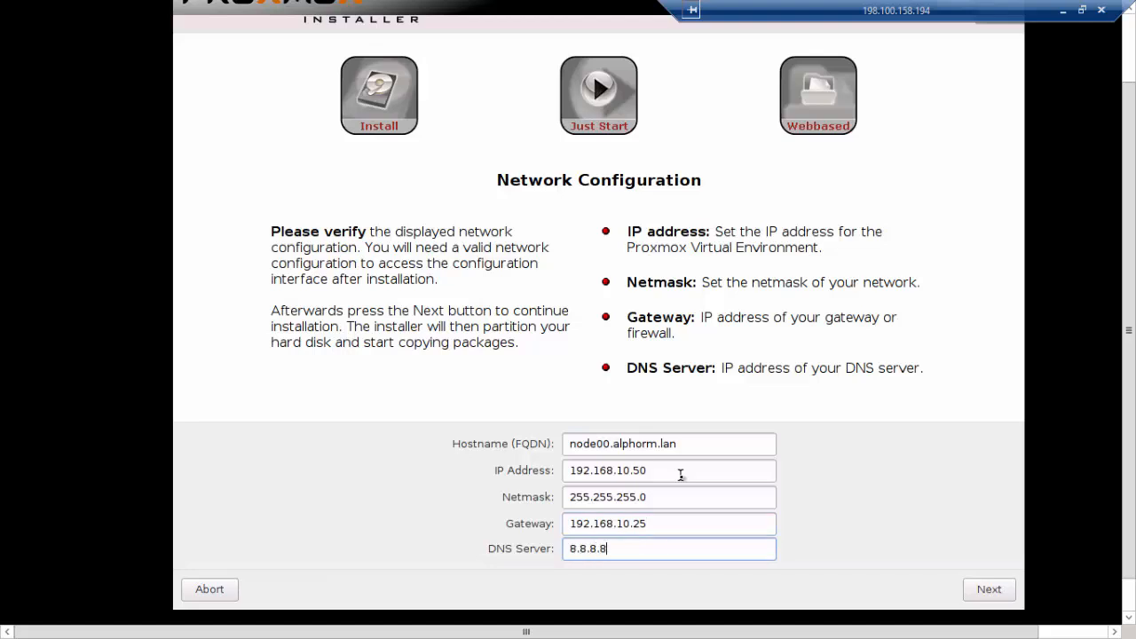
key(Tab)
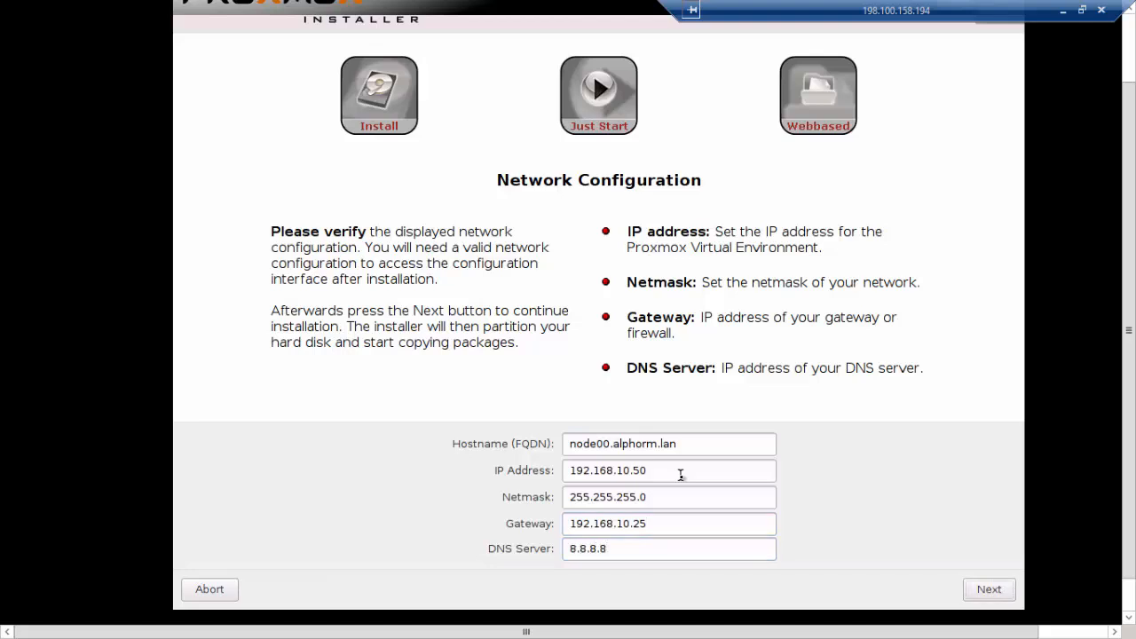
key(Return)
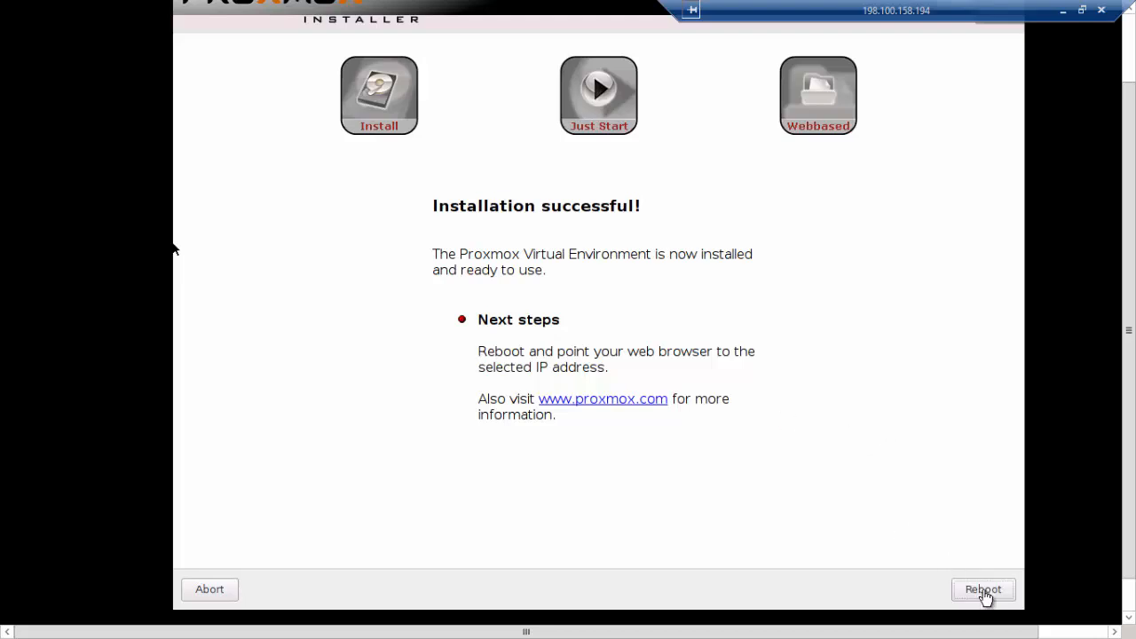
click(983, 590)
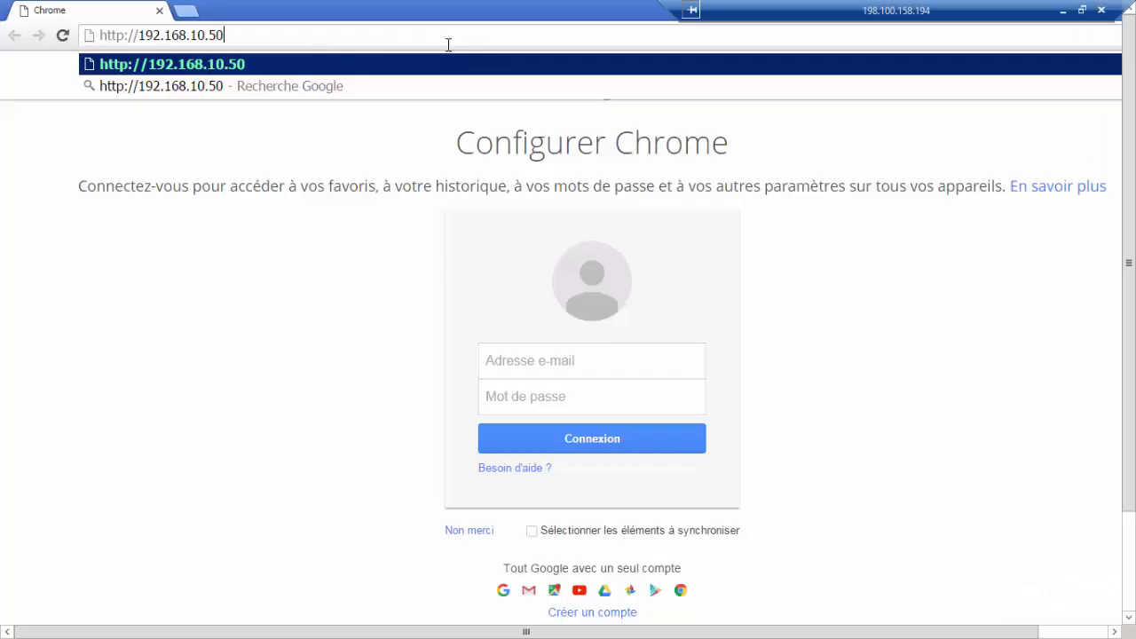
text(:)
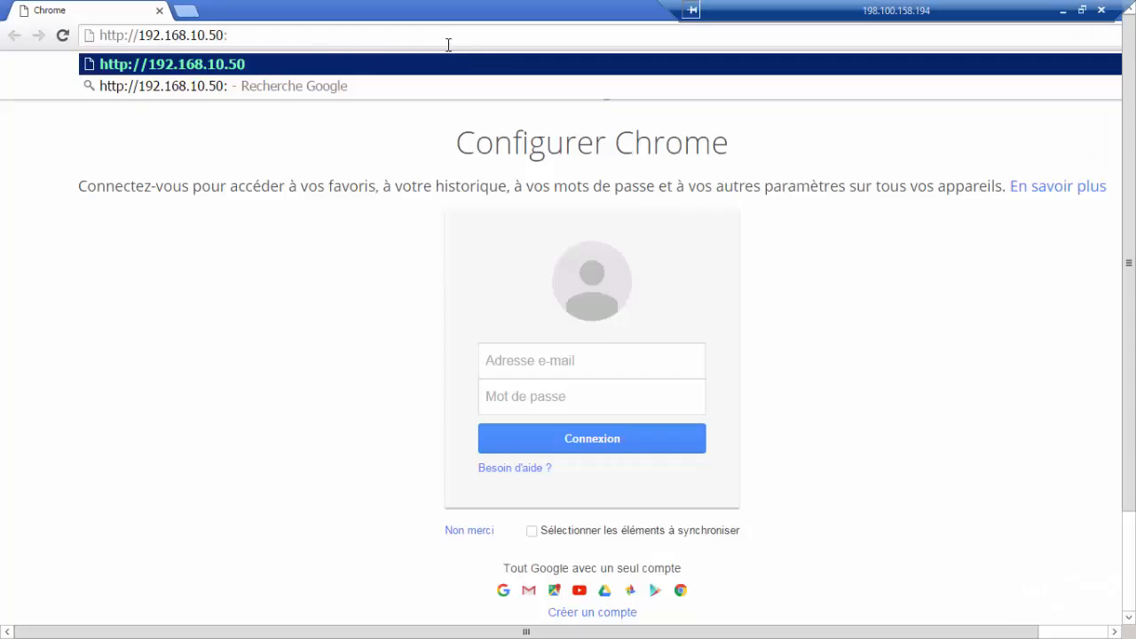
text(8006)
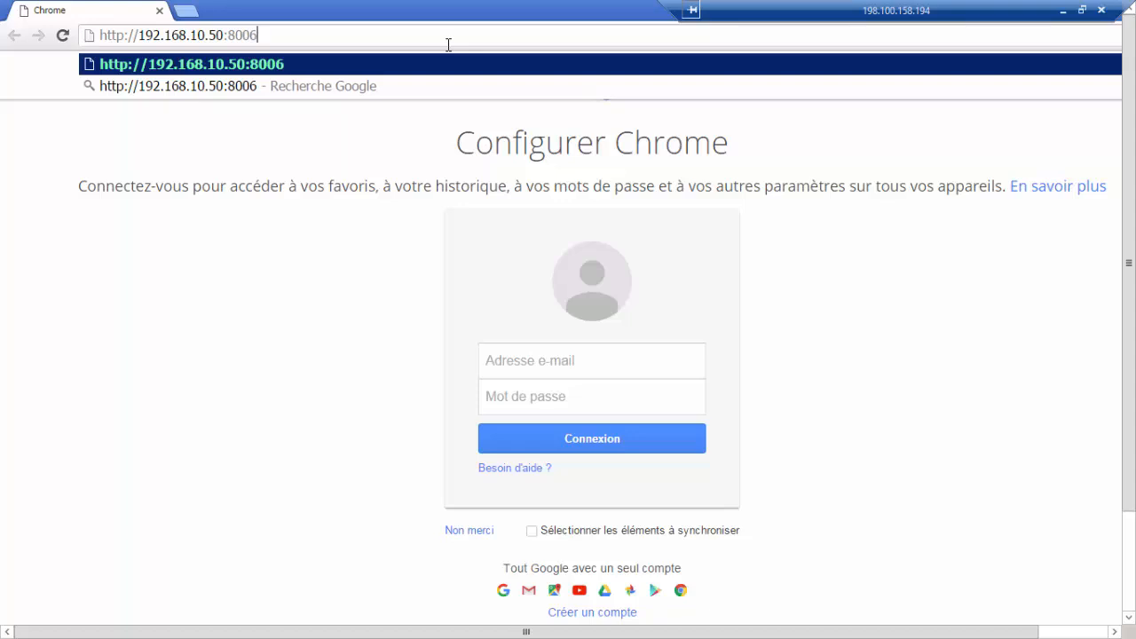
key(Left)
key(Left)
key(Left)
key(Left)
key(Left)
key(Left)
key(Left)
key(Left)
key(Left)
key(Left)
key(Left)
key(Left)
key(Left)
text(s)
key(Return)
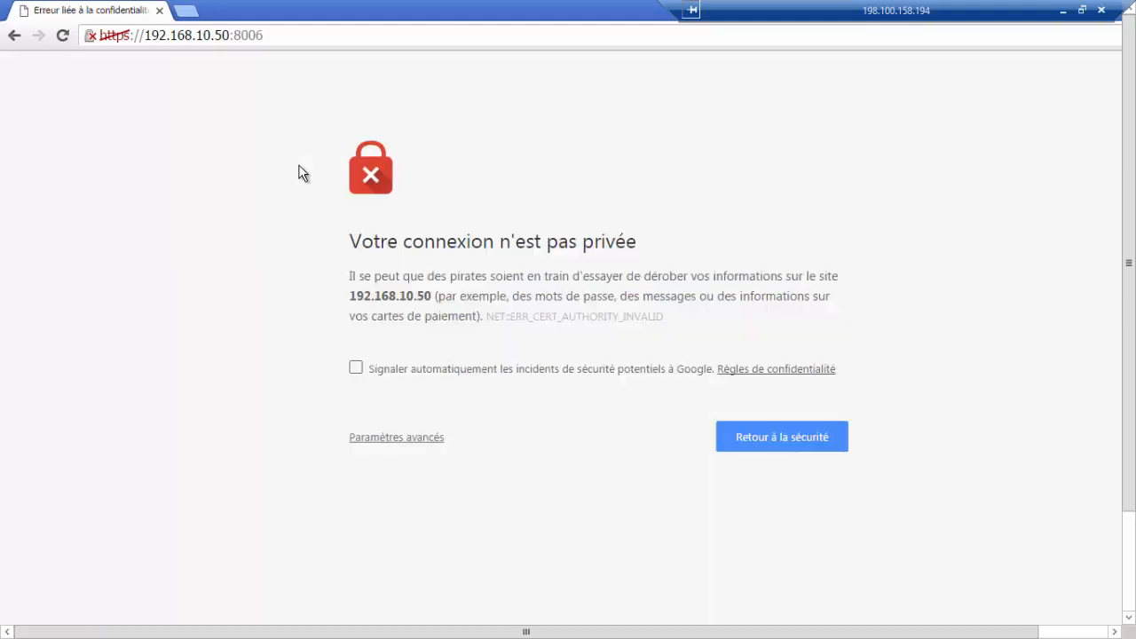
Bypass the certificate warning and proceed to the site 192.168.10.50
click(390, 437)
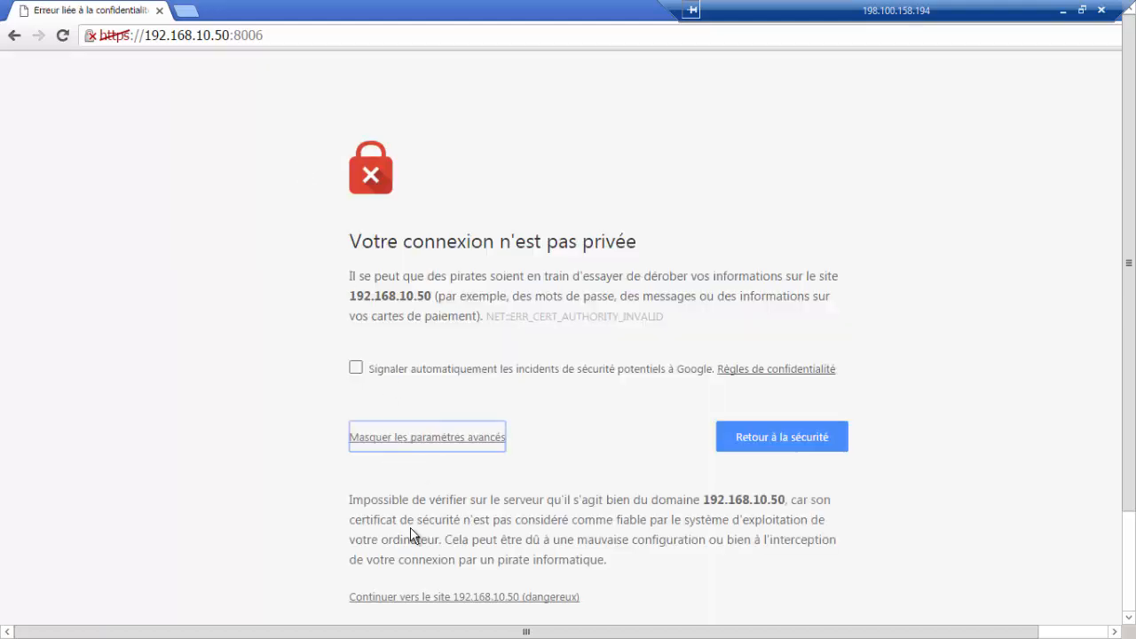
click(463, 597)
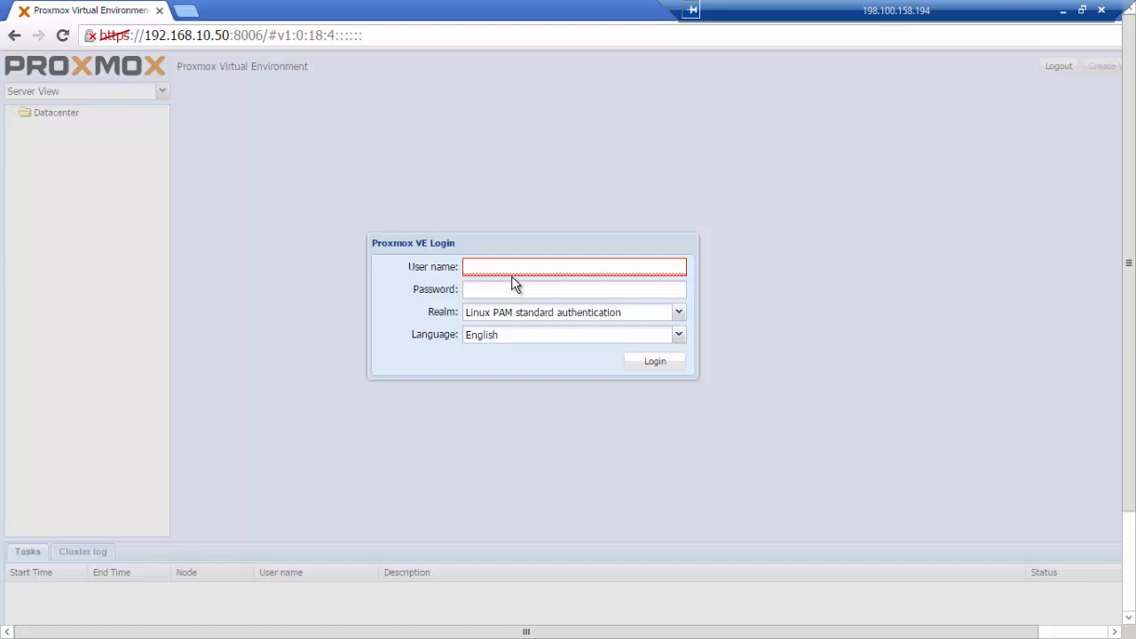
Enter root as the user name and type the account password
text(root)
key(Tab)
text(********)
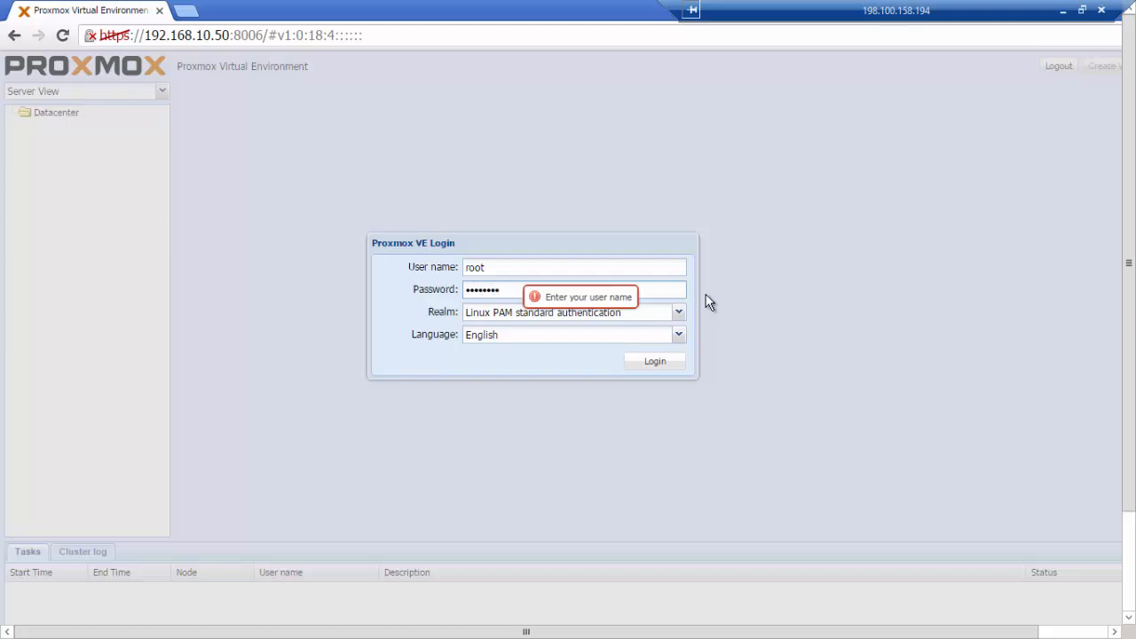
Switch the login language to French, then log in as root with the account password
click(519, 342)
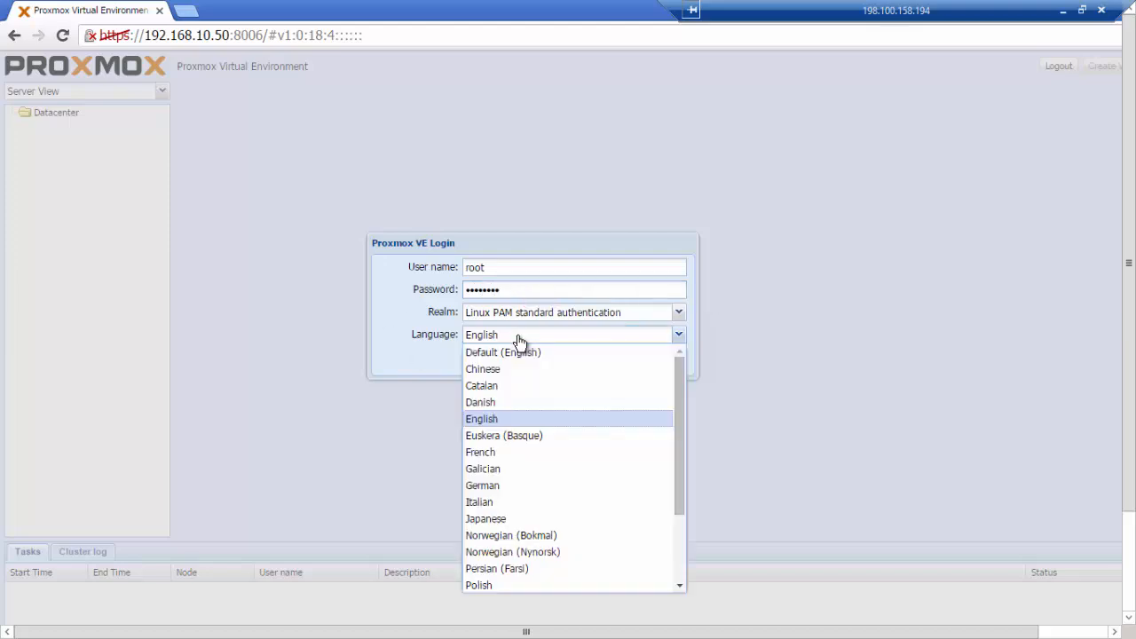
click(496, 456)
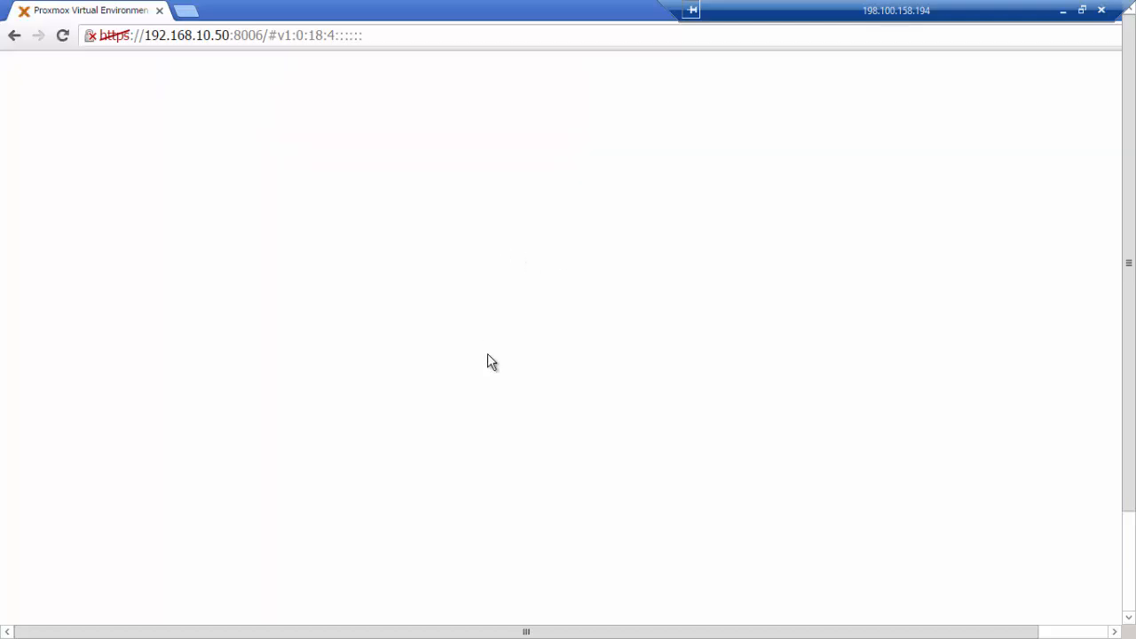
text(root)
key(Tab)
text(********)
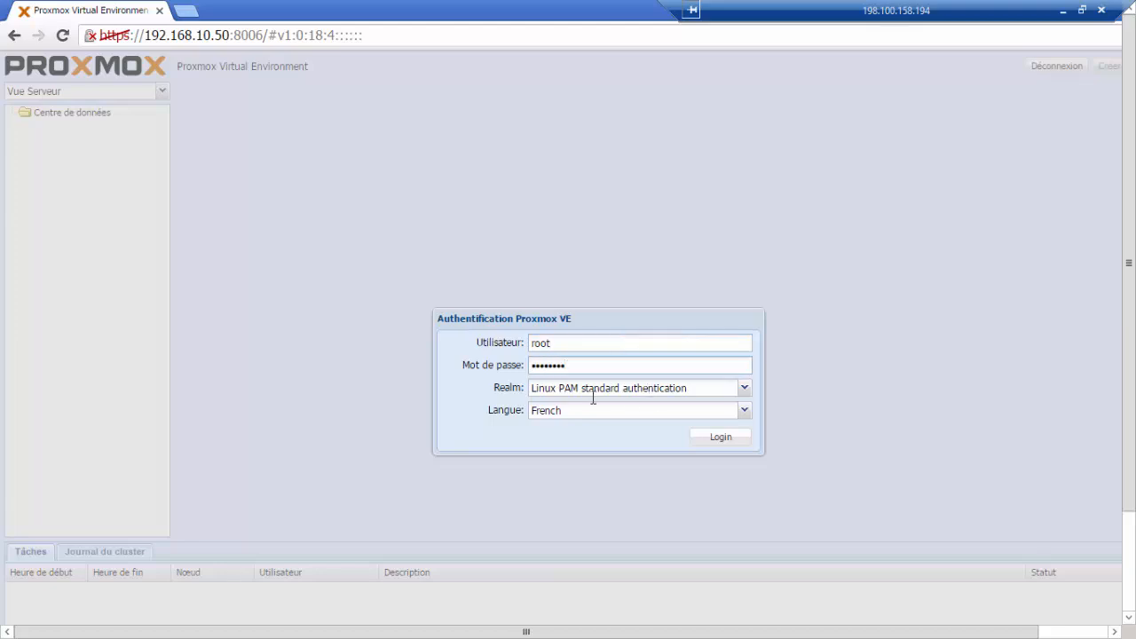
click(726, 438)
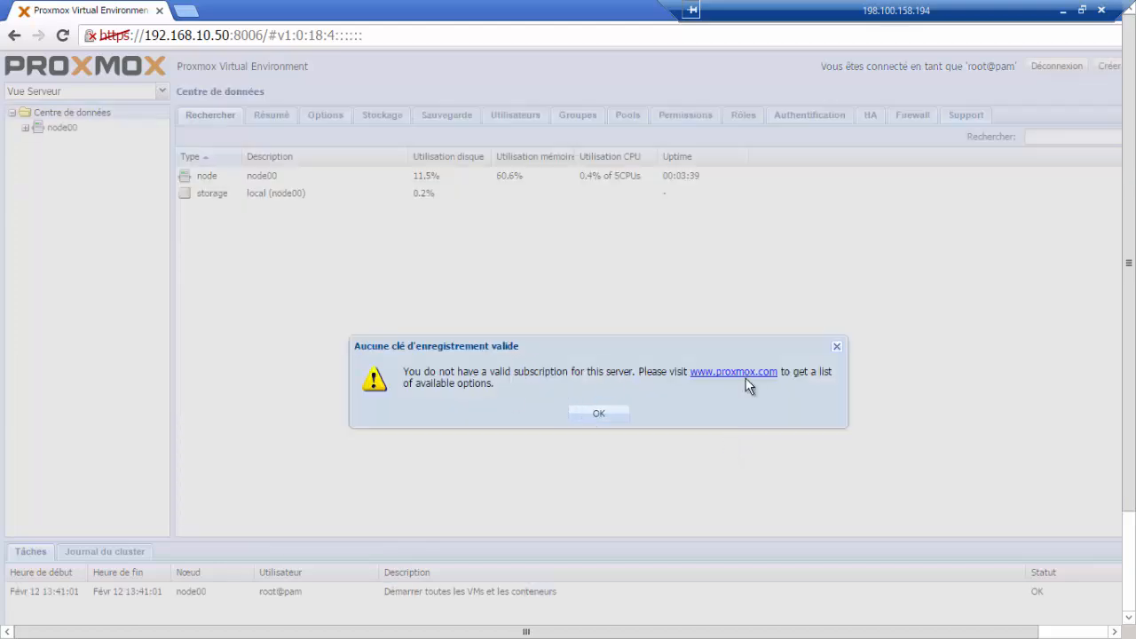
Dismiss the subscription notice and expand node00 in the server tree
click(621, 418)
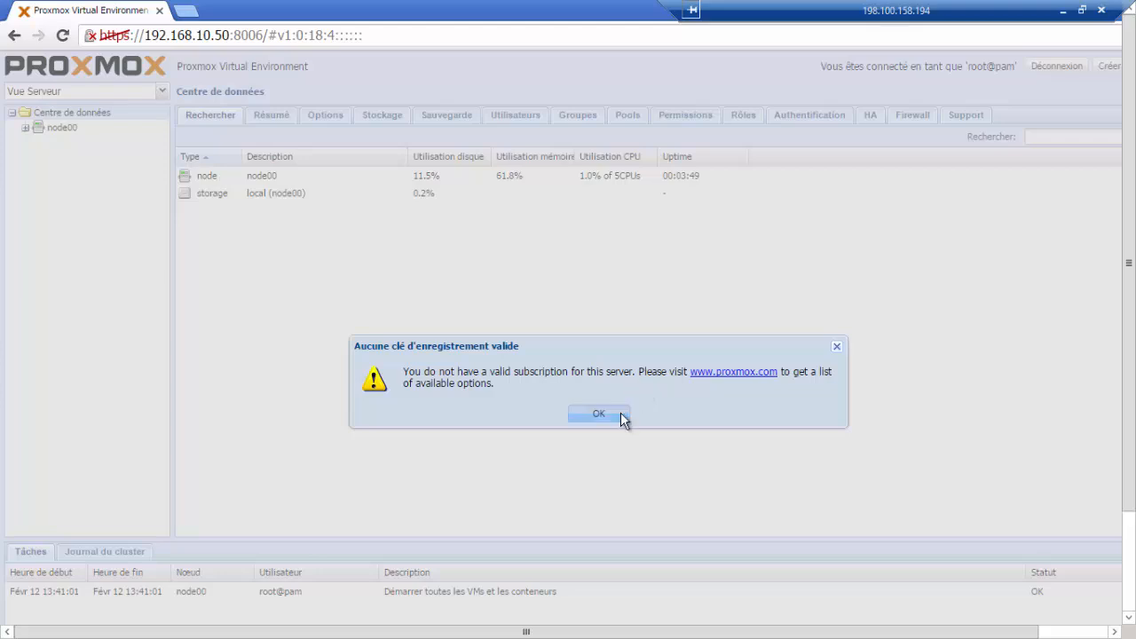
click(26, 128)
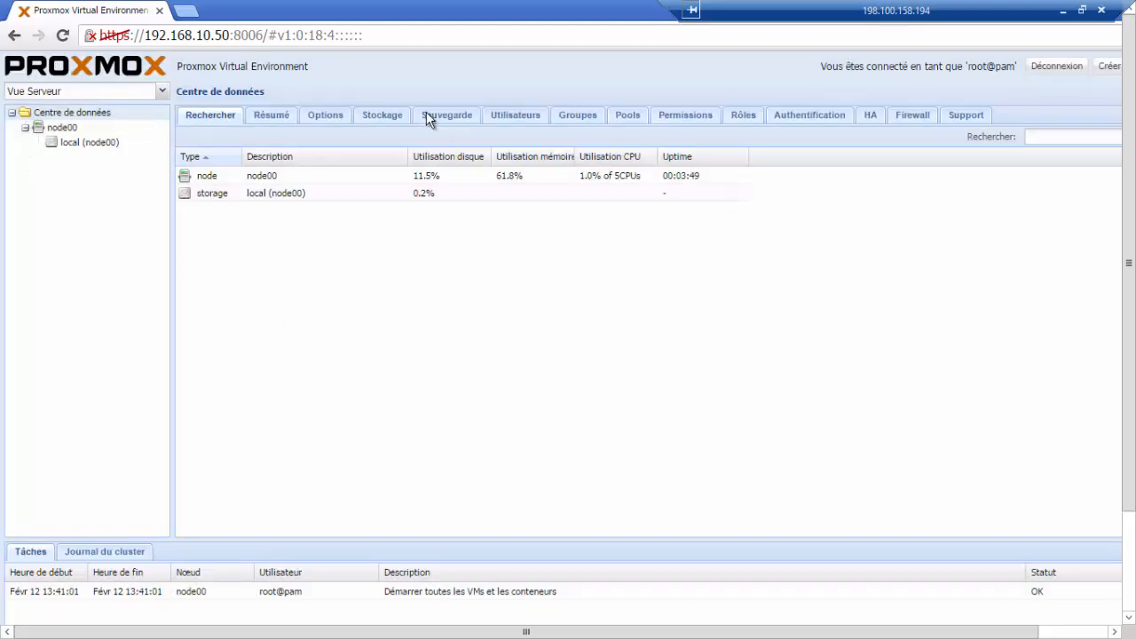